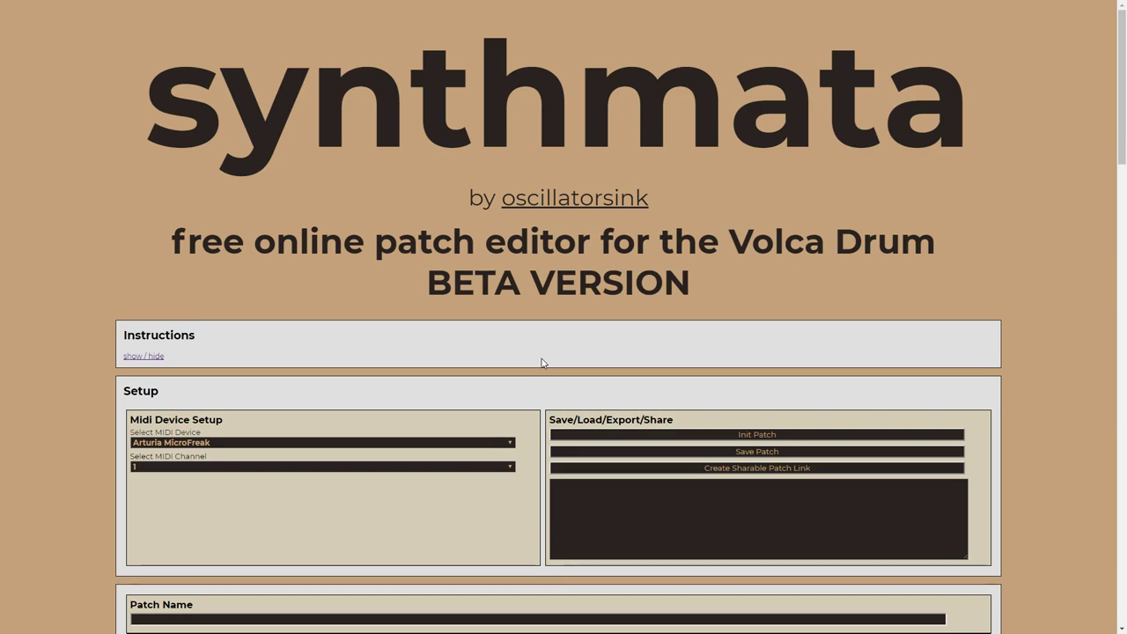
- Set the MIDI output device to Scarlett 18i8 USB, then expand and collapse the Instructions text
scroll(541, 362, down, 6)
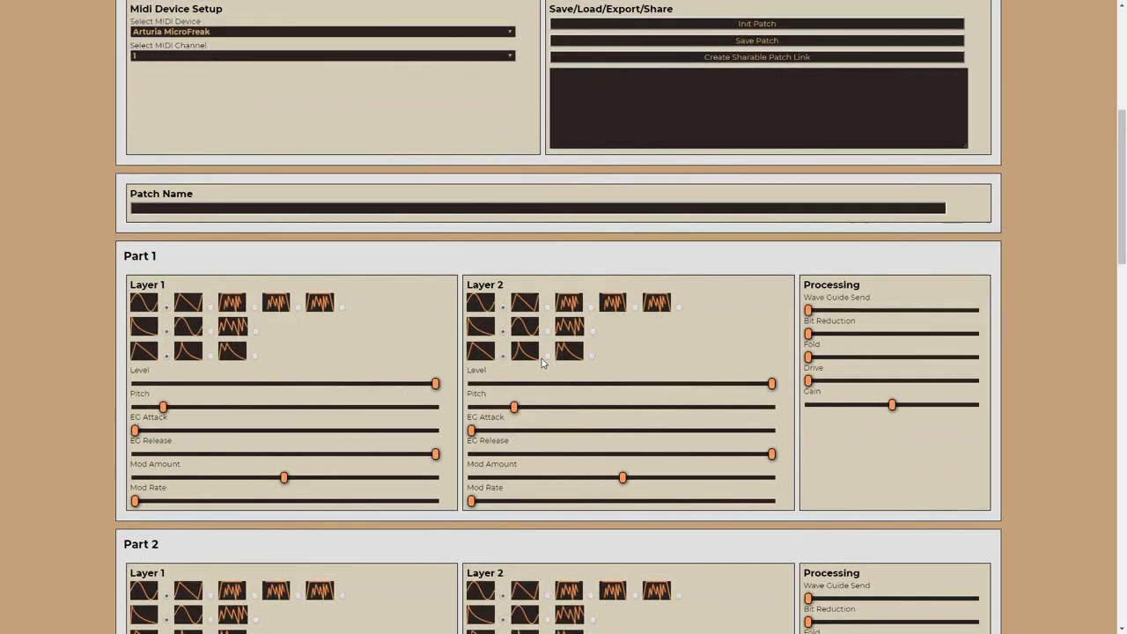
scroll(541, 362, down, 6)
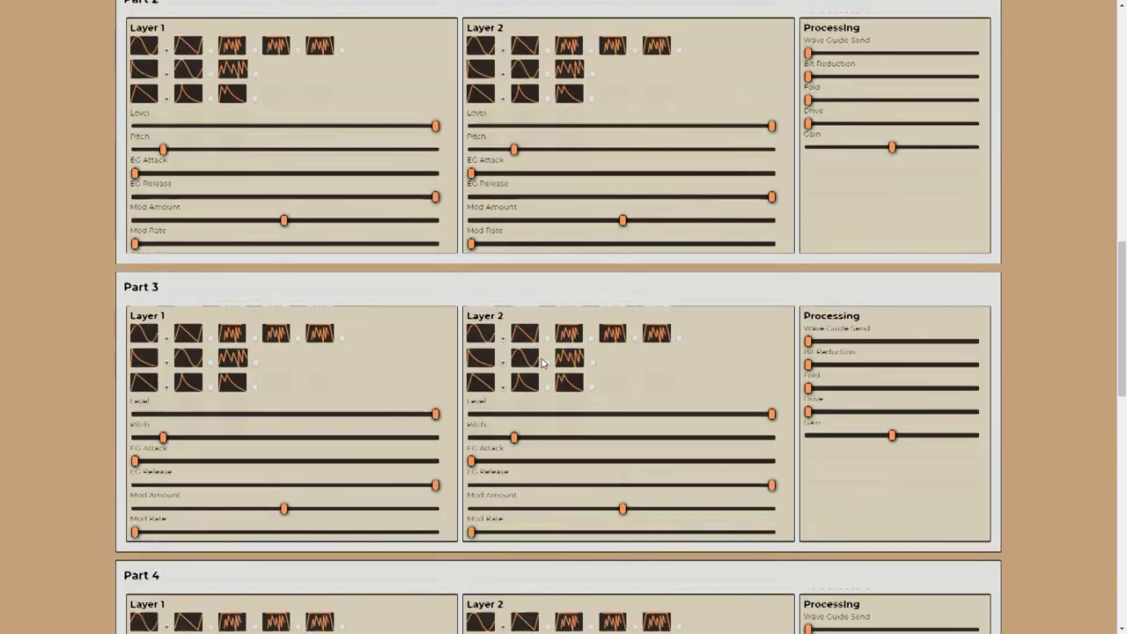
scroll(541, 362, down, 8)
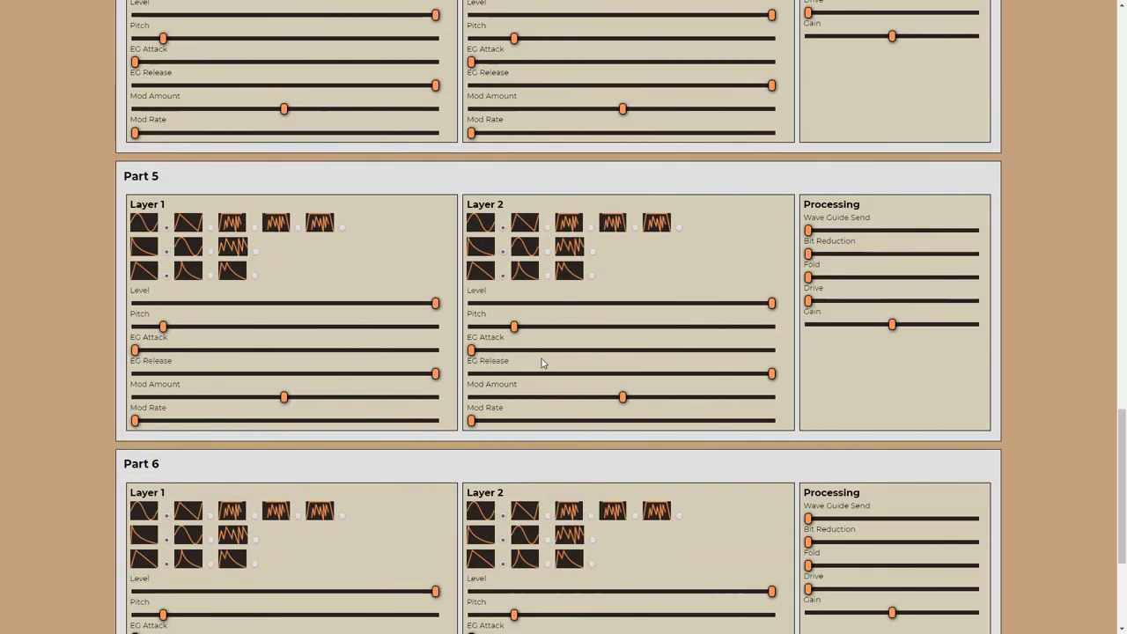
scroll(542, 361, down, 2)
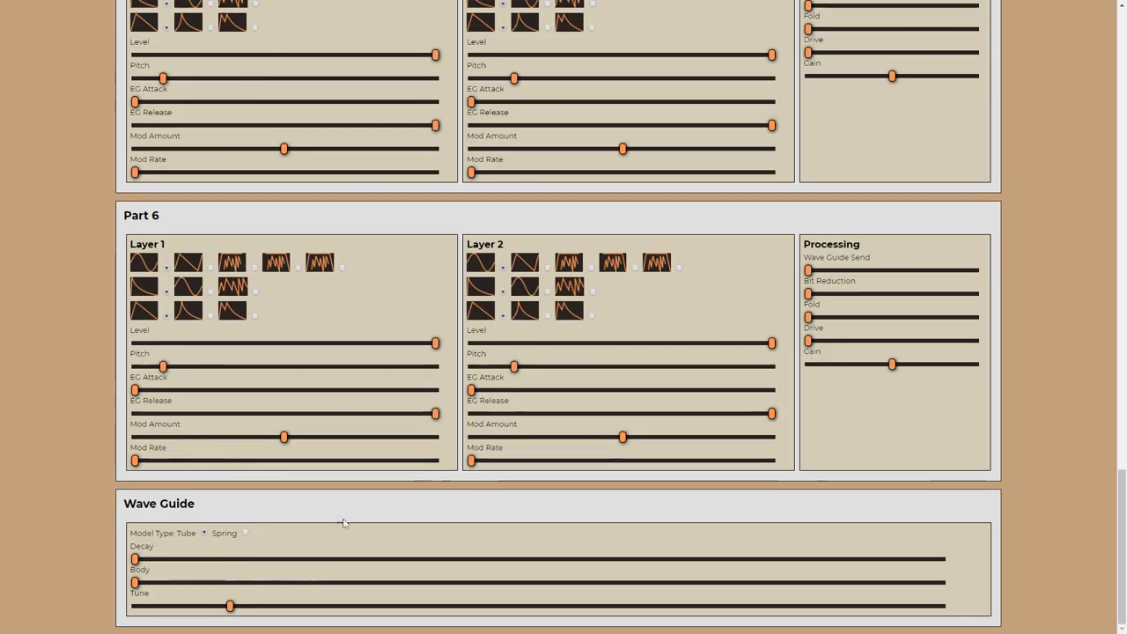
scroll(622, 535, up, 10)
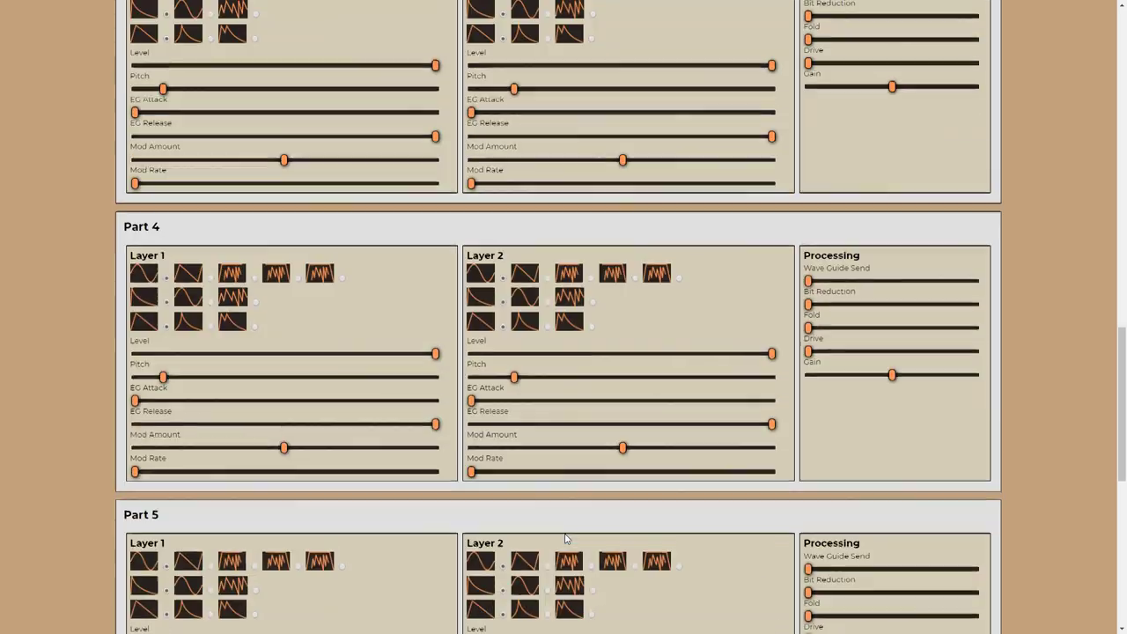
scroll(566, 538, up, 10)
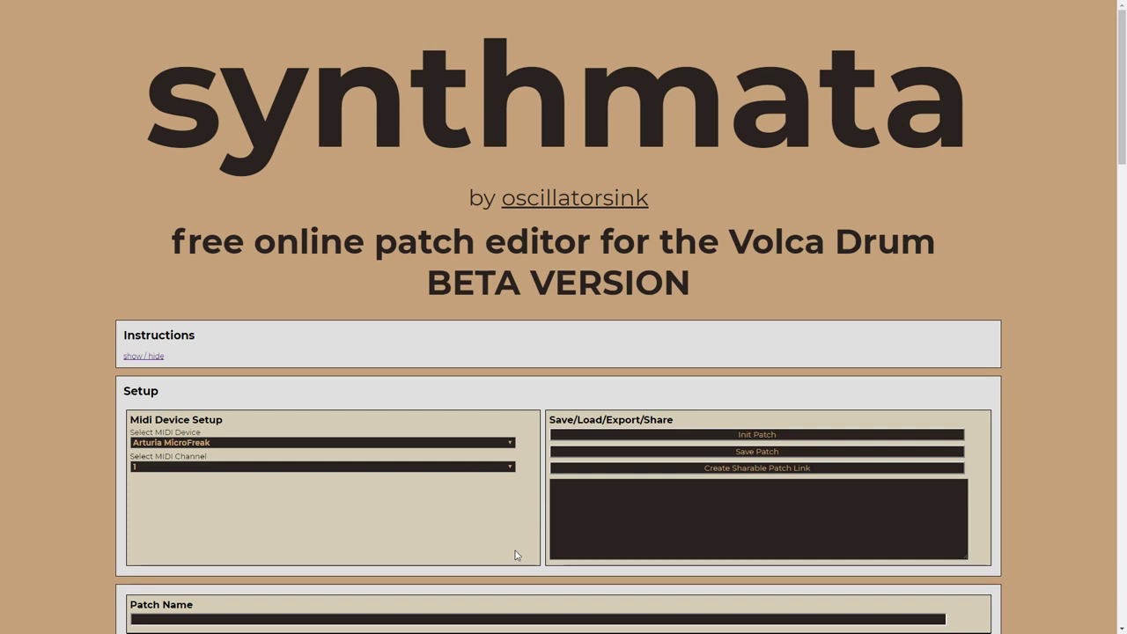
click(228, 444)
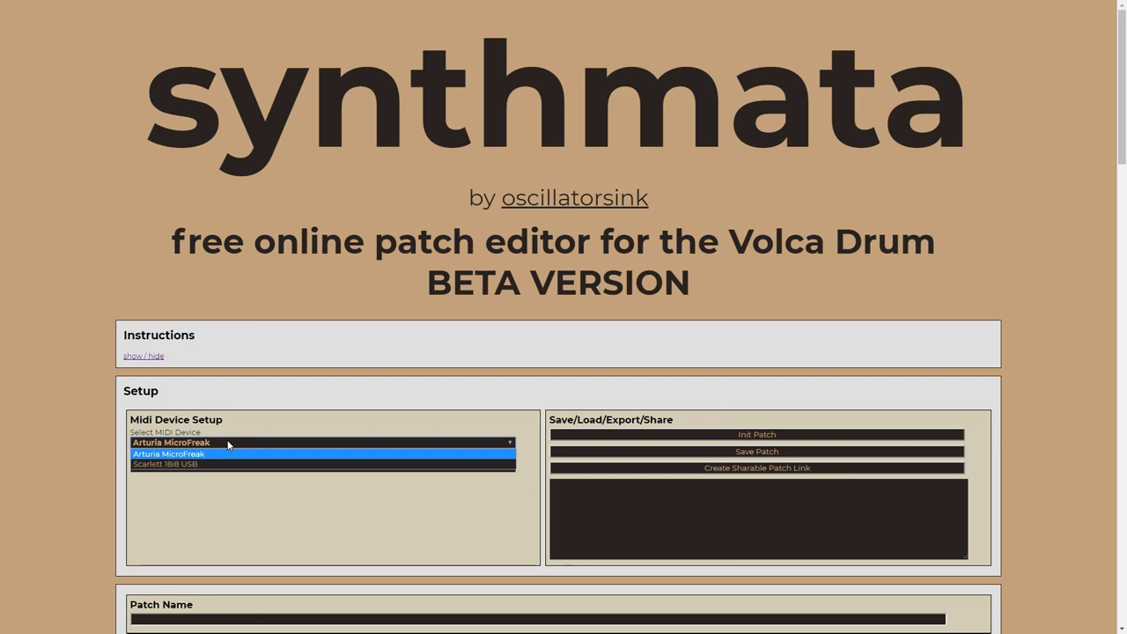
click(171, 466)
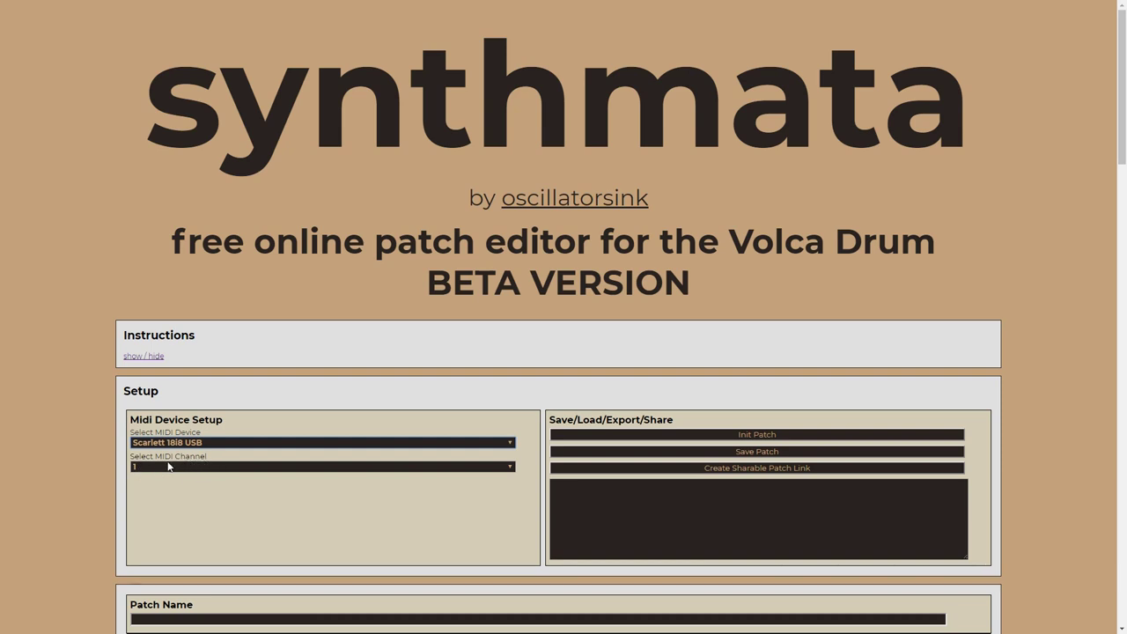
click(155, 356)
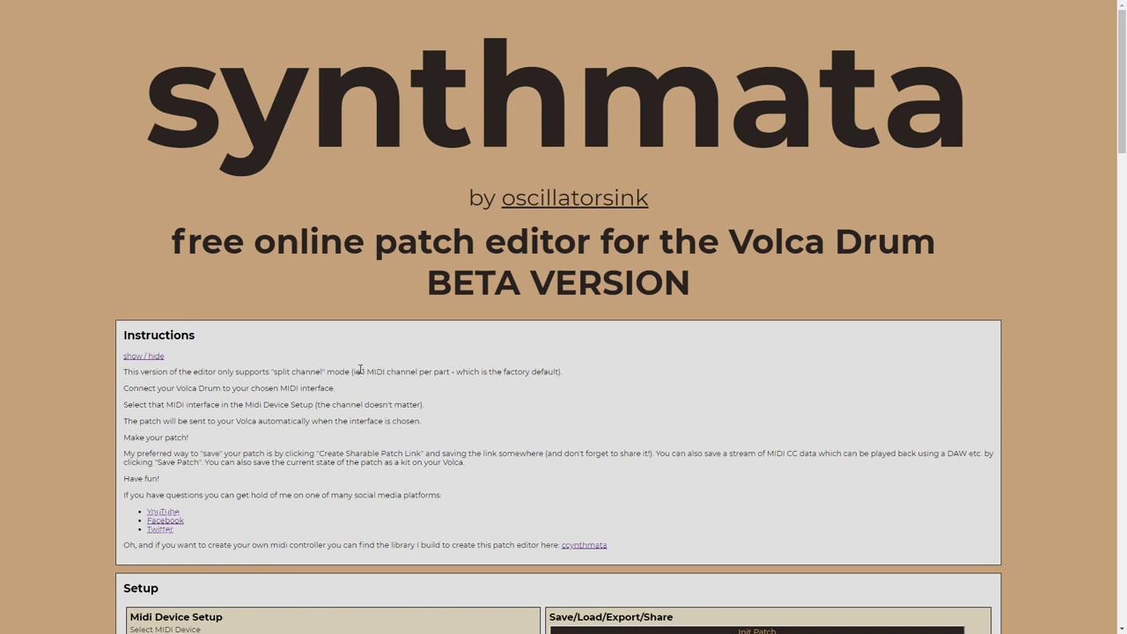
click(155, 355)
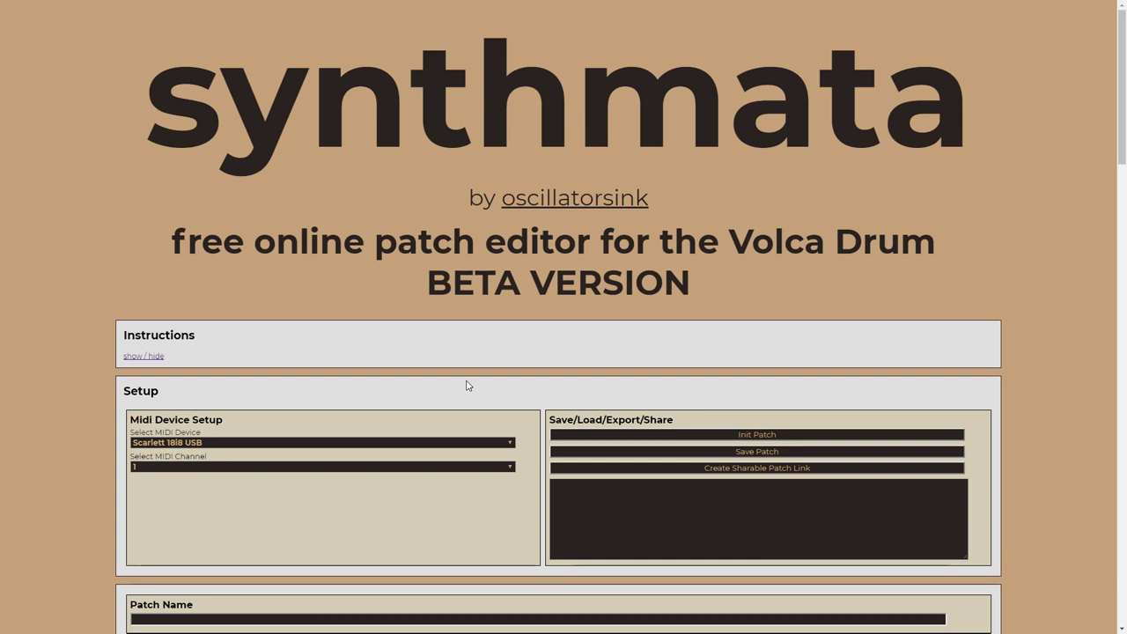
- Reset the Volca Drum editor to an initial patch with Init Patch
click(607, 438)
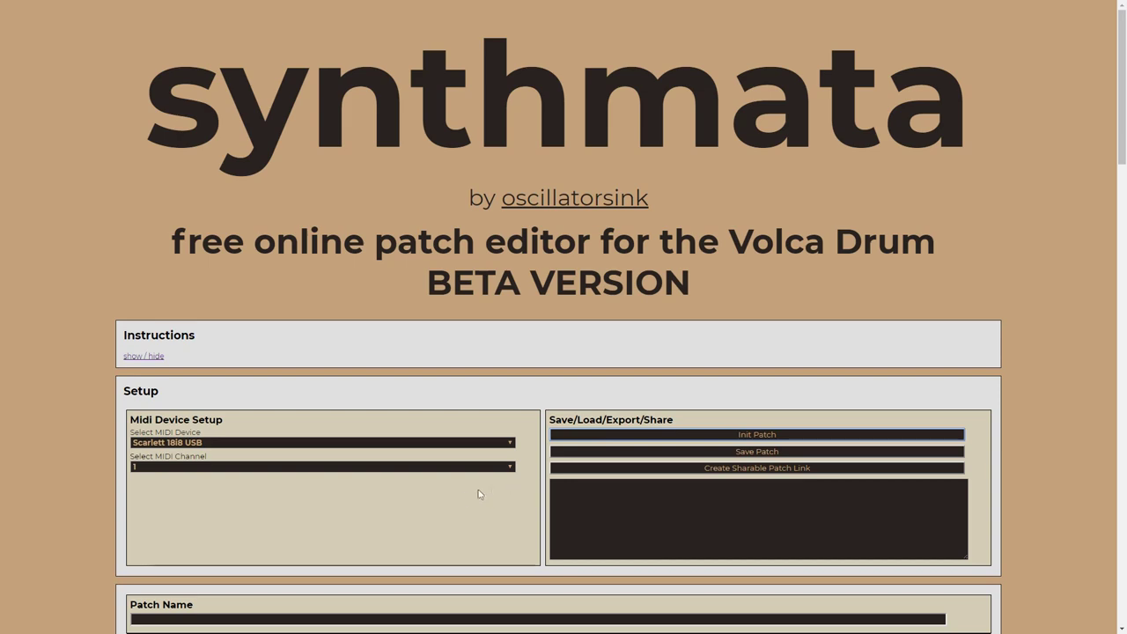
- Turn Part 1 Layer 2's level fully down and lower Layer 1's pitch slightly
scroll(478, 494, down, 4)
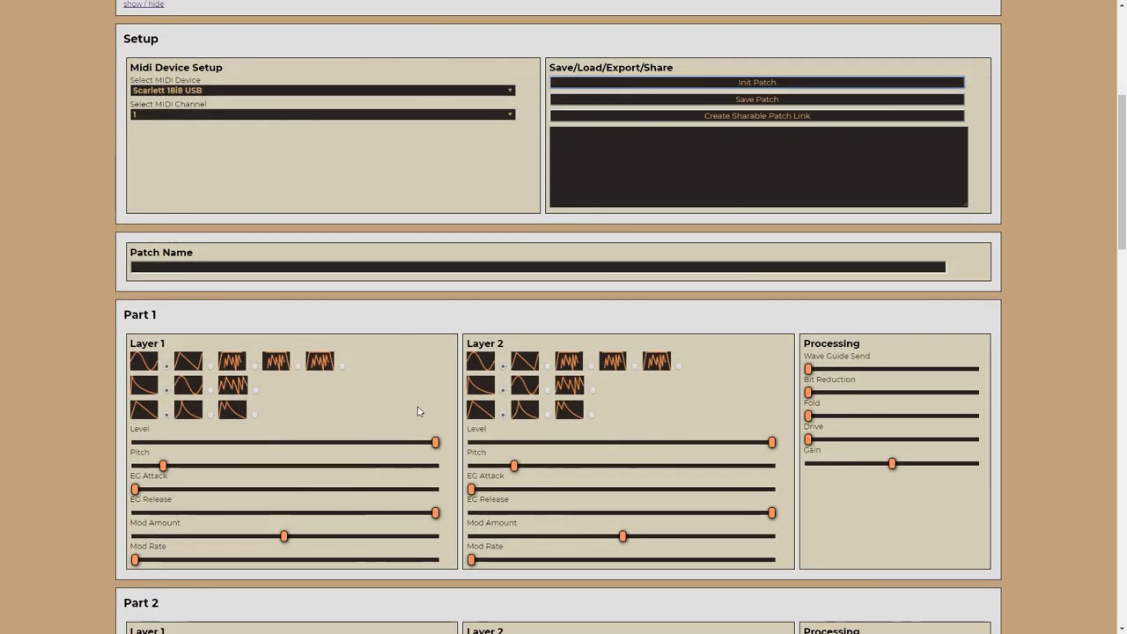
scroll(418, 411, down, 2)
scroll(191, 229, up, 1)
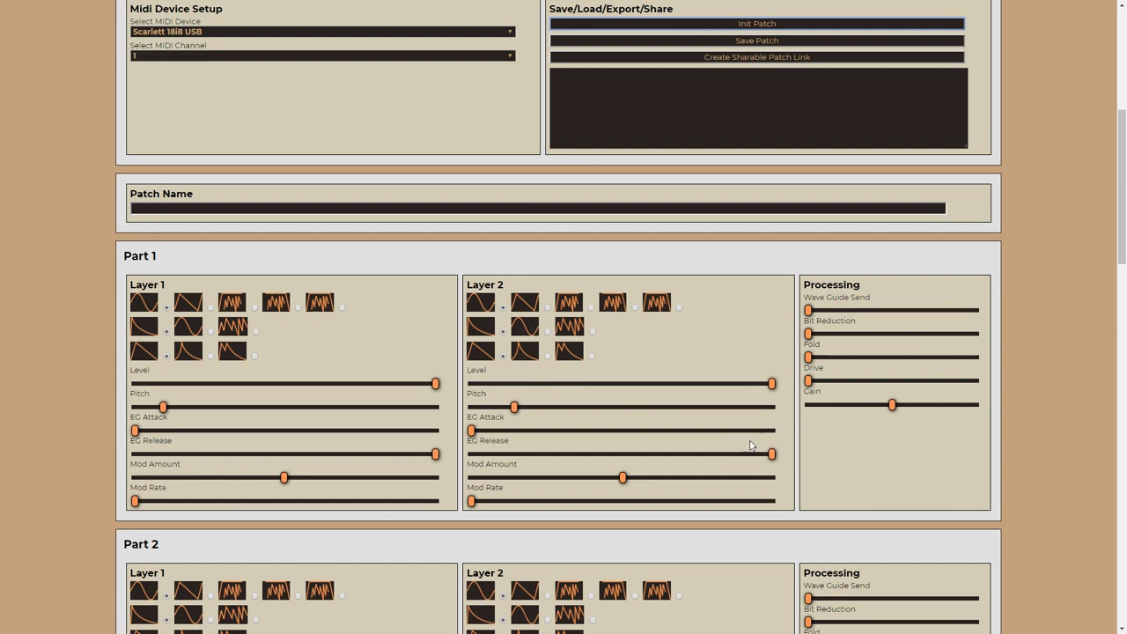
drag(776, 392, 442, 393)
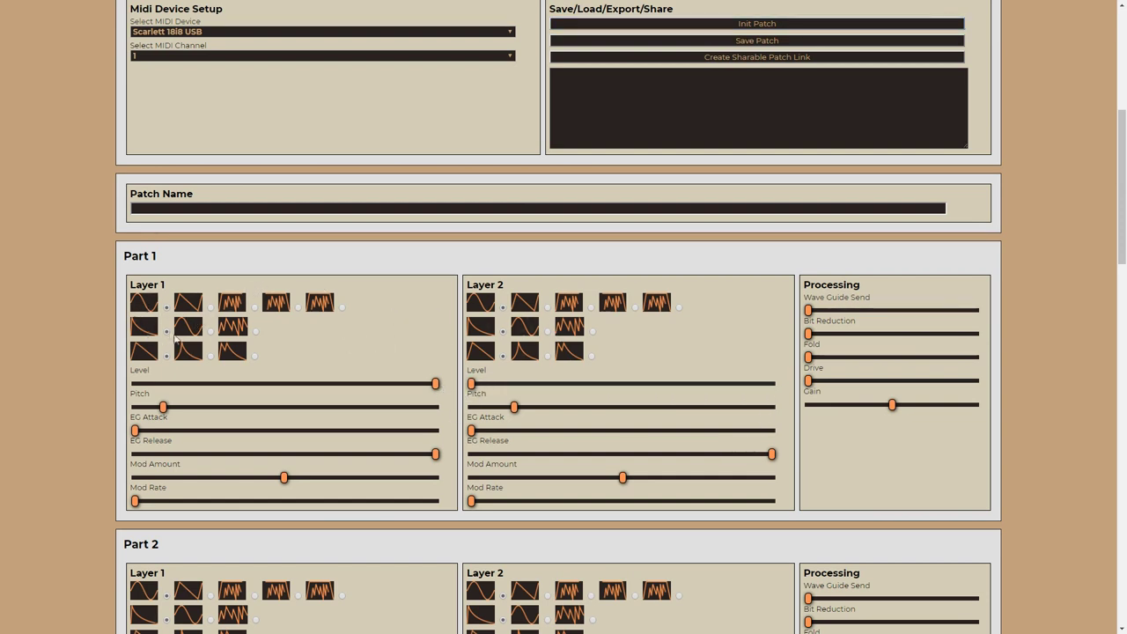
drag(163, 412, 156, 410)
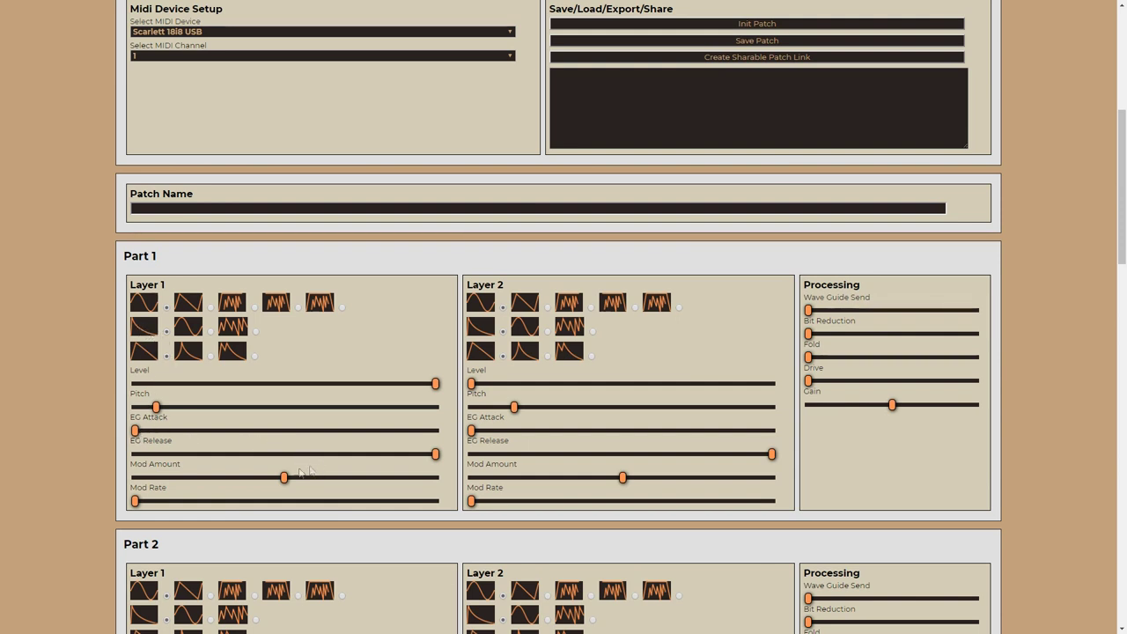
- Raise Part 1 Layer 1's mod amount and mod rate to mid-range
drag(283, 479, 303, 479)
drag(175, 501, 249, 509)
drag(303, 480, 336, 483)
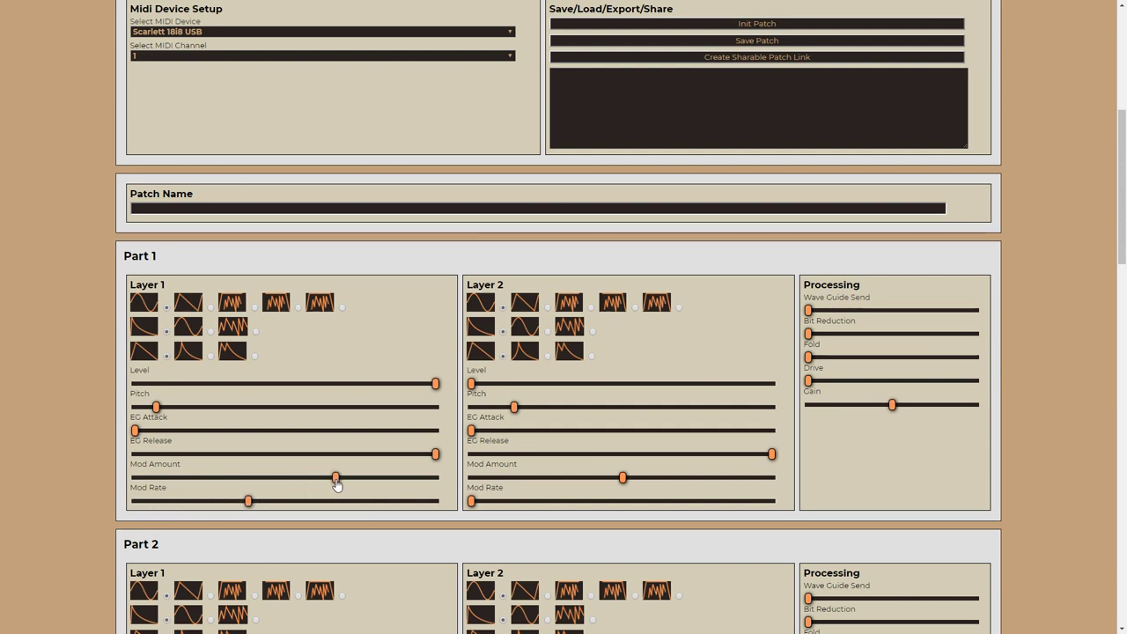
drag(250, 502, 279, 504)
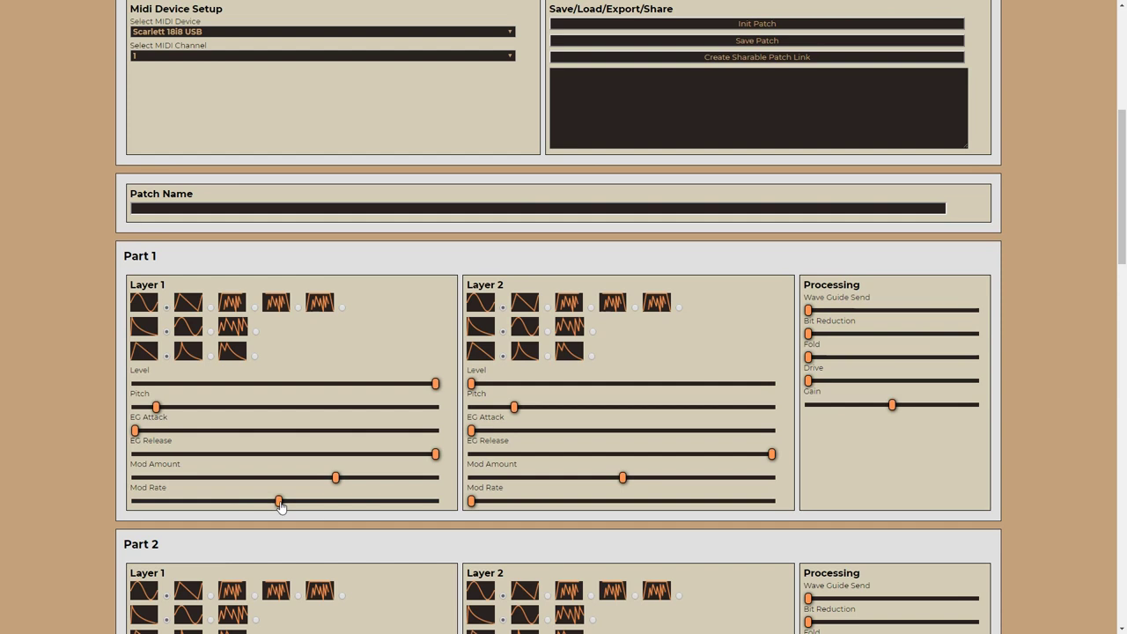
mouse_move(337, 484)
mouse_down()
mouse_move(303, 479)
mouse_move(330, 483)
mouse_up()
- Shorten Layer 1's EG release, bring Layer 2's level back to full and raise its pitch
drag(435, 456, 320, 461)
drag(470, 384, 775, 387)
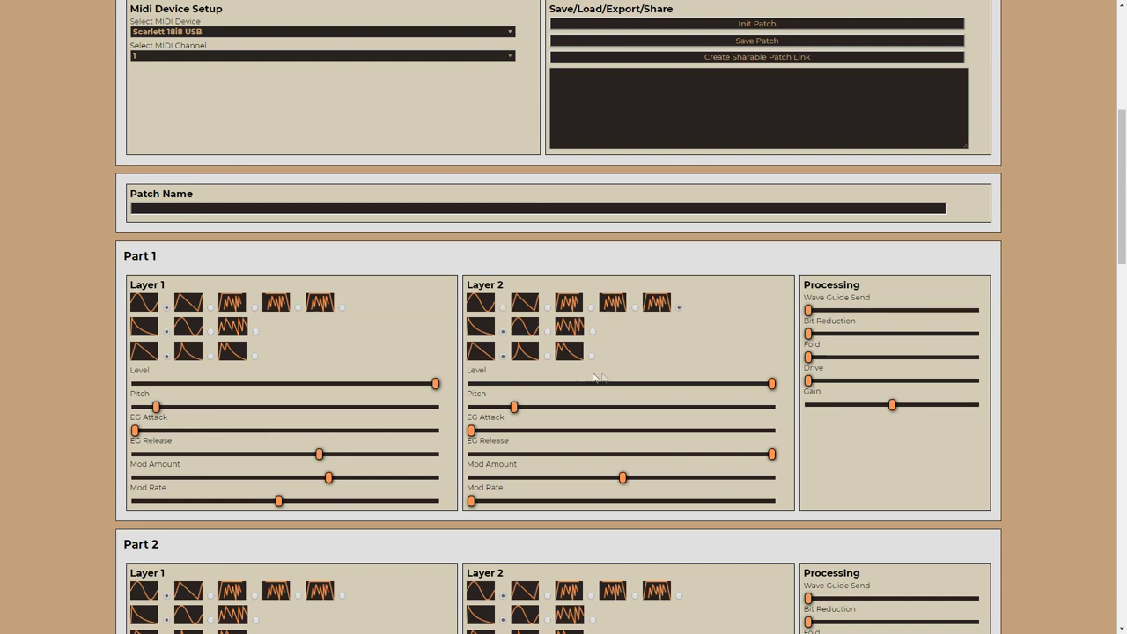
drag(515, 410, 587, 413)
- Shorten Part 1 Layer 2's EG release and pull its level down to about half
drag(772, 458, 548, 456)
drag(547, 454, 542, 455)
drag(769, 388, 612, 391)
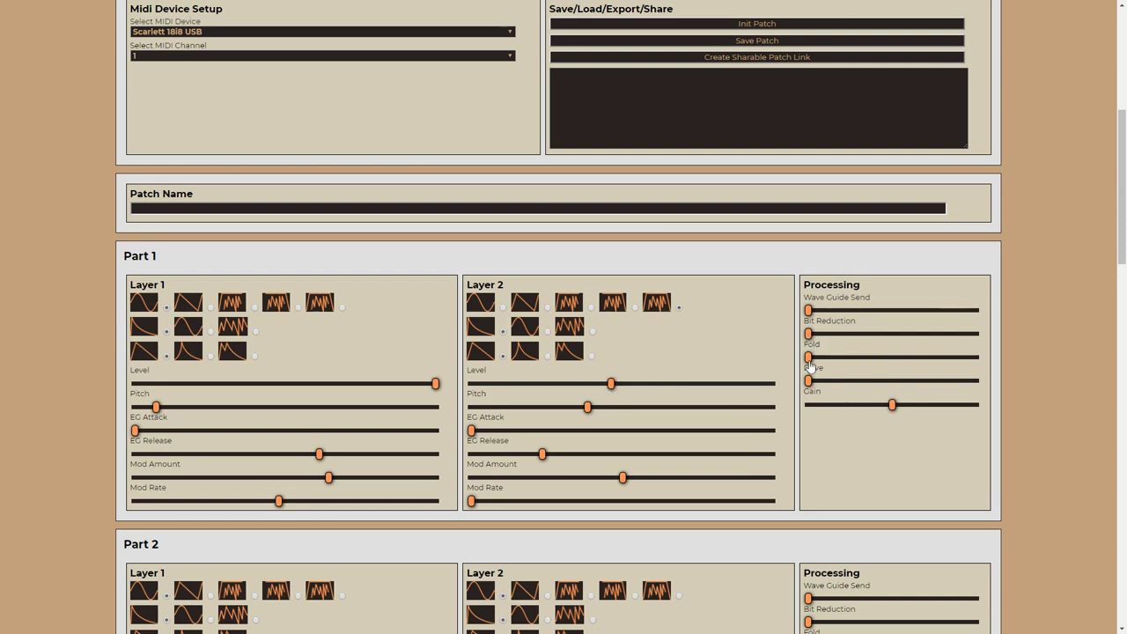
- Add drive, fold, a little bit reduction and a strong wave guide send to Part 1's processing
drag(810, 381, 863, 384)
drag(811, 361, 881, 367)
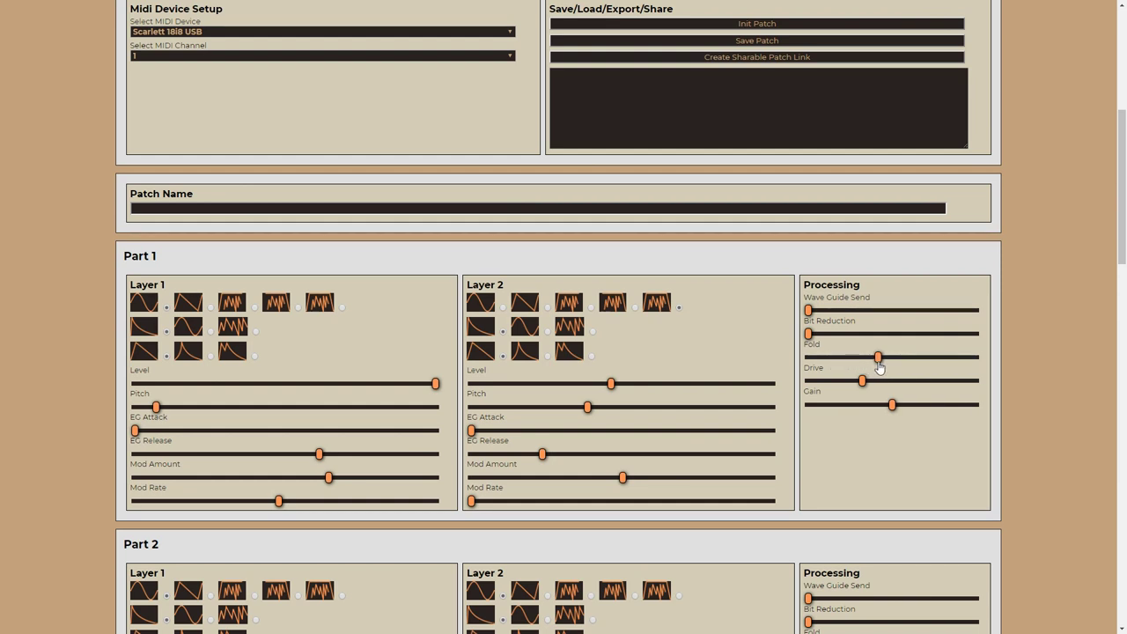
drag(808, 338, 853, 344)
drag(810, 314, 940, 326)
scroll(1013, 370, down, 8)
scroll(1004, 387, down, 9)
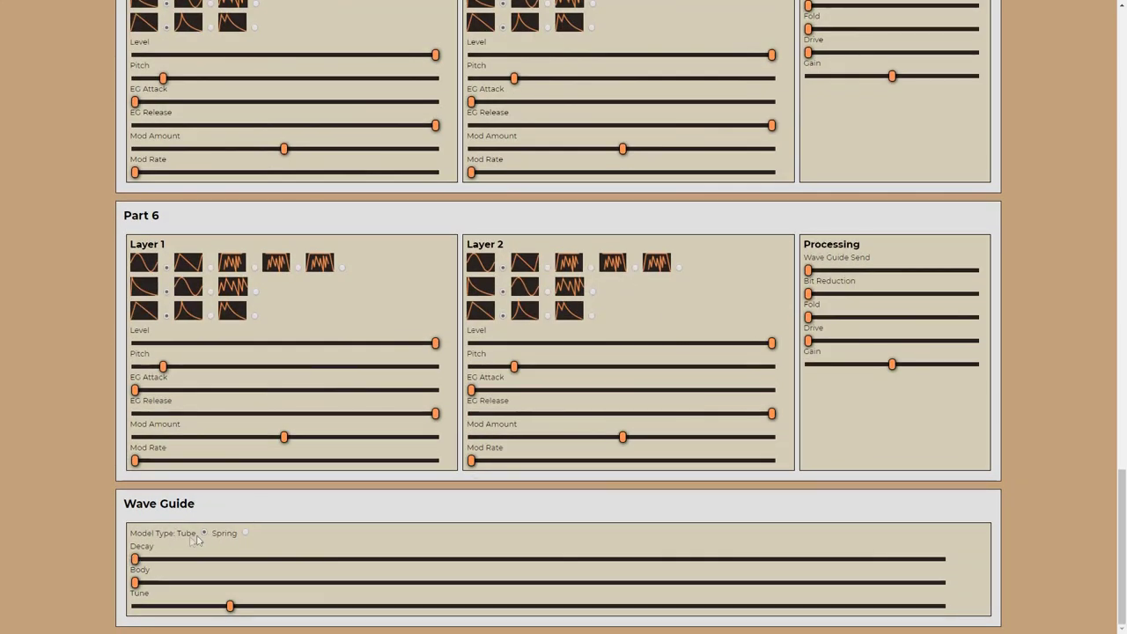
drag(135, 559, 508, 558)
drag(136, 582, 509, 583)
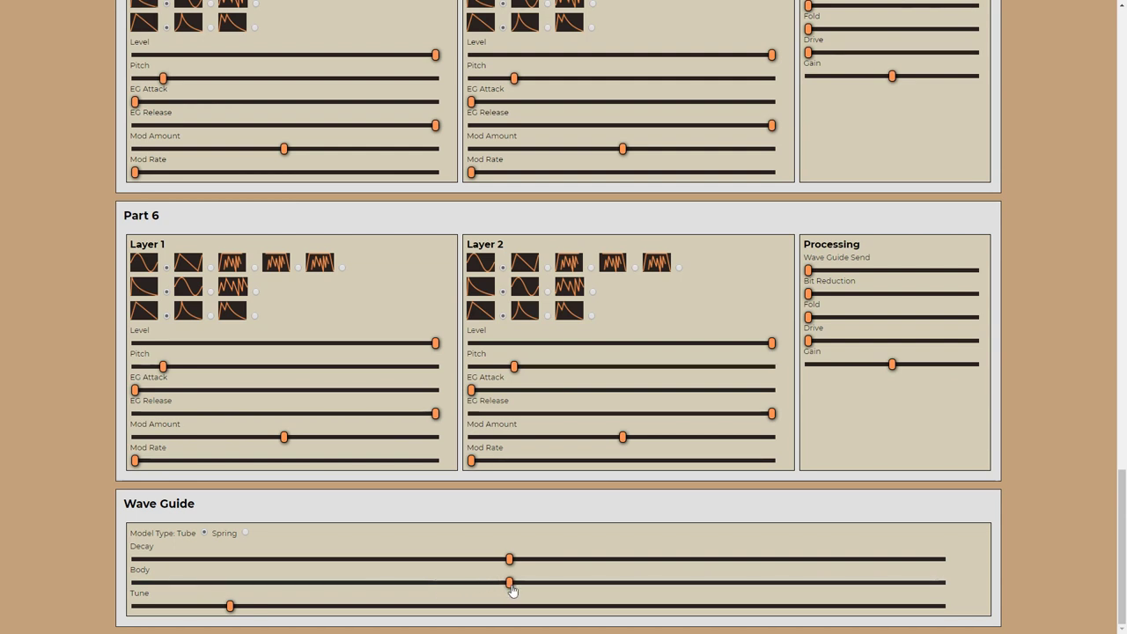
drag(232, 606, 624, 619)
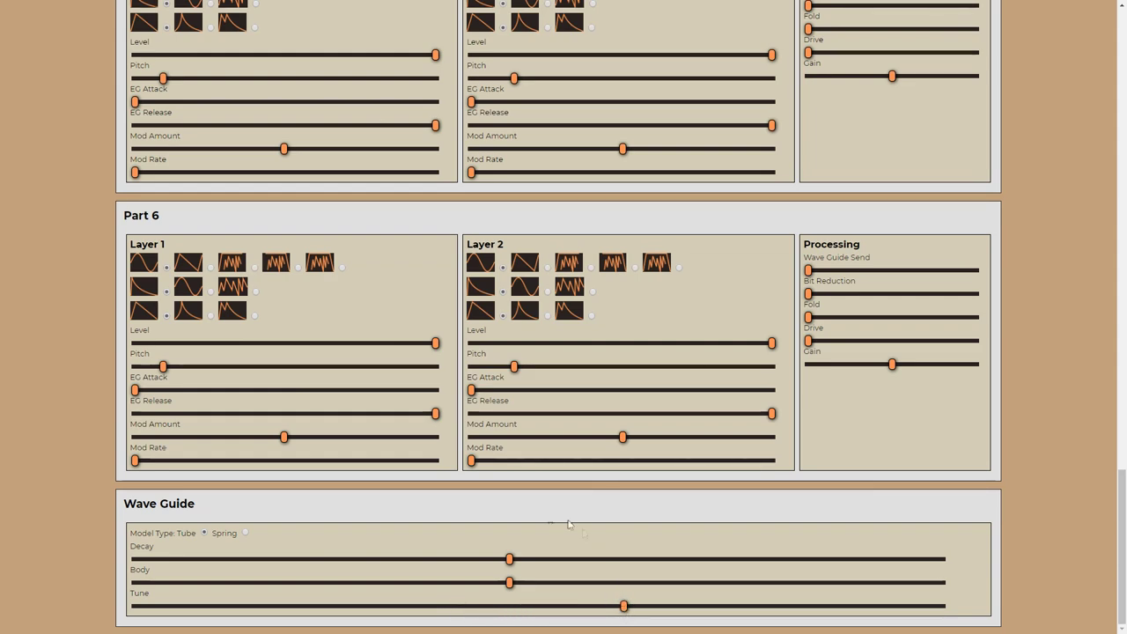
scroll(568, 524, up, 20)
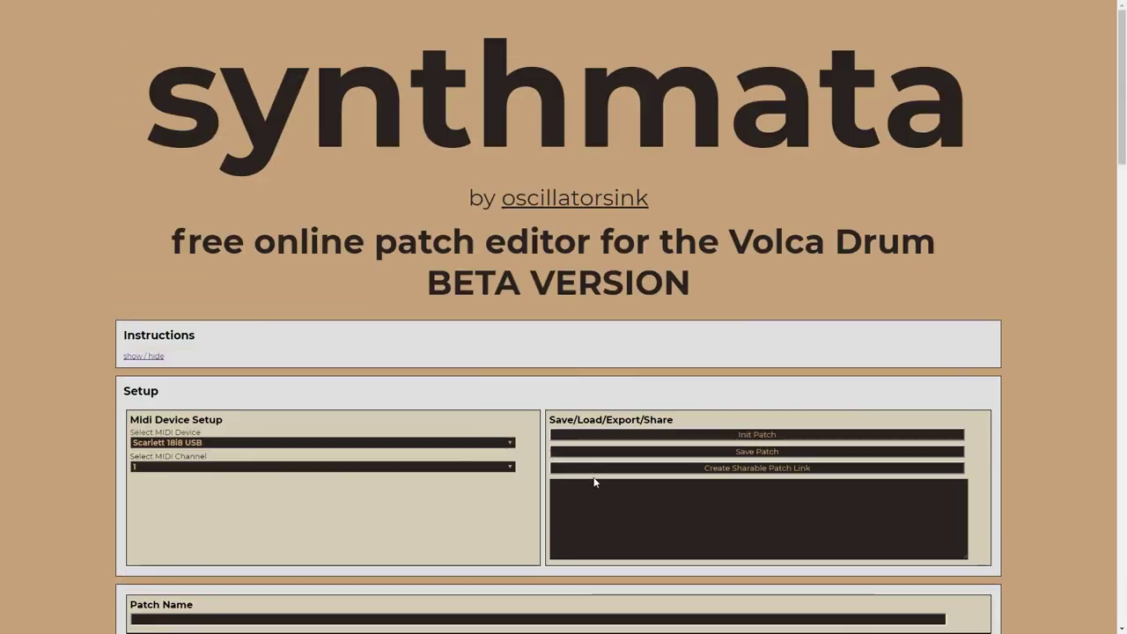
- Lower Part 1's Wave Guide Send slightly, then select the Patch Name field
scroll(594, 482, down, 4)
right_click(595, 484)
click(907, 508)
drag(945, 372, 879, 378)
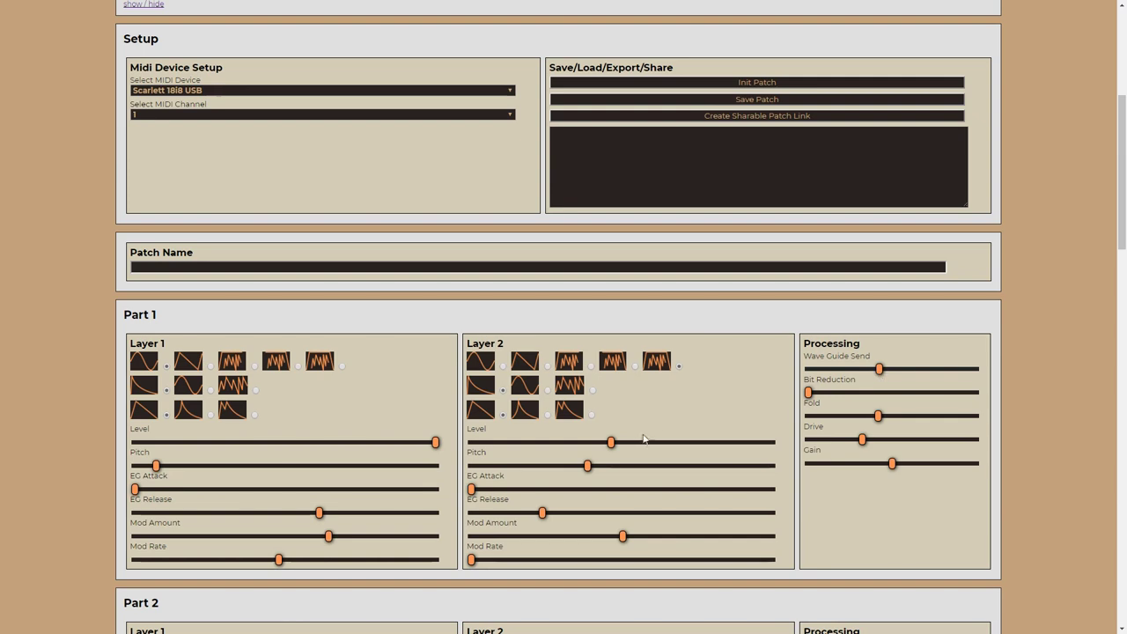
scroll(605, 405, down, 2)
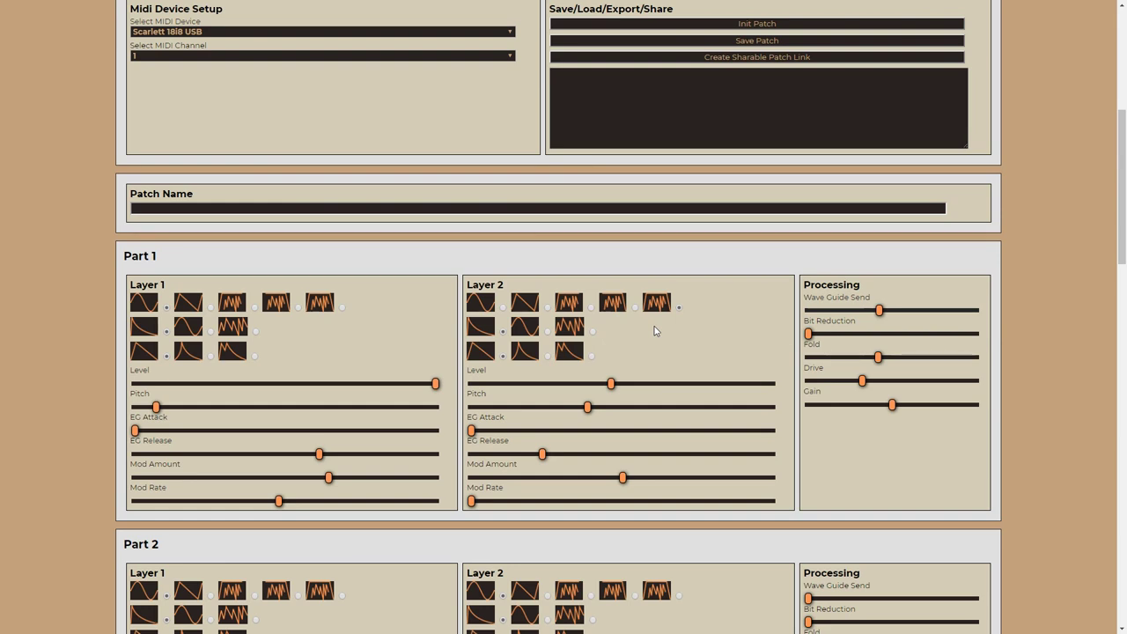
scroll(420, 391, up, 3)
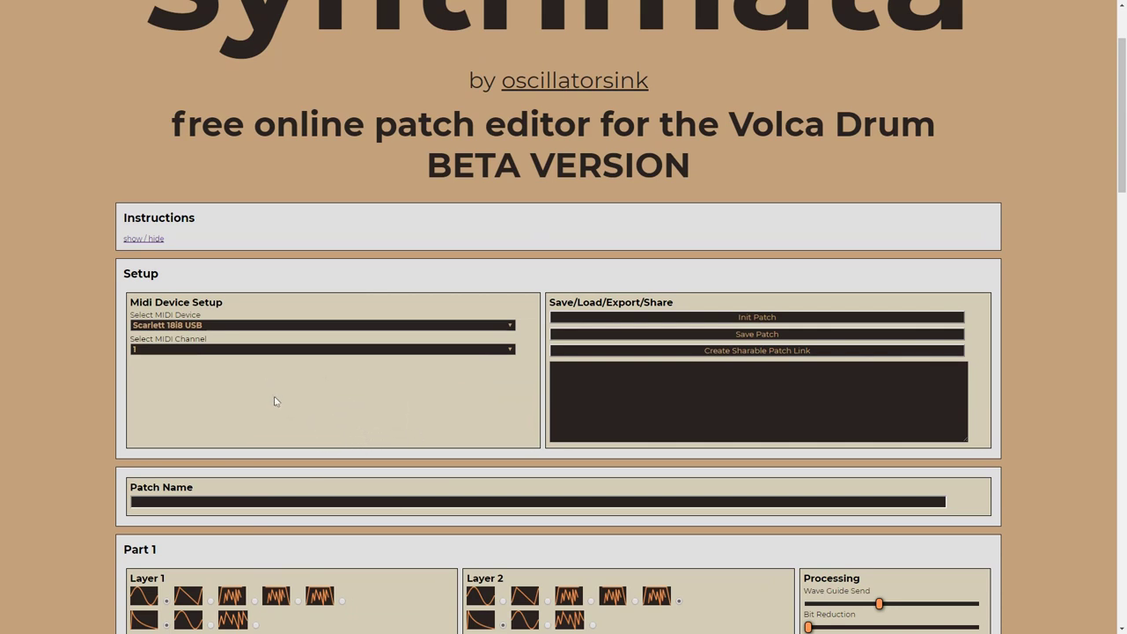
click(246, 499)
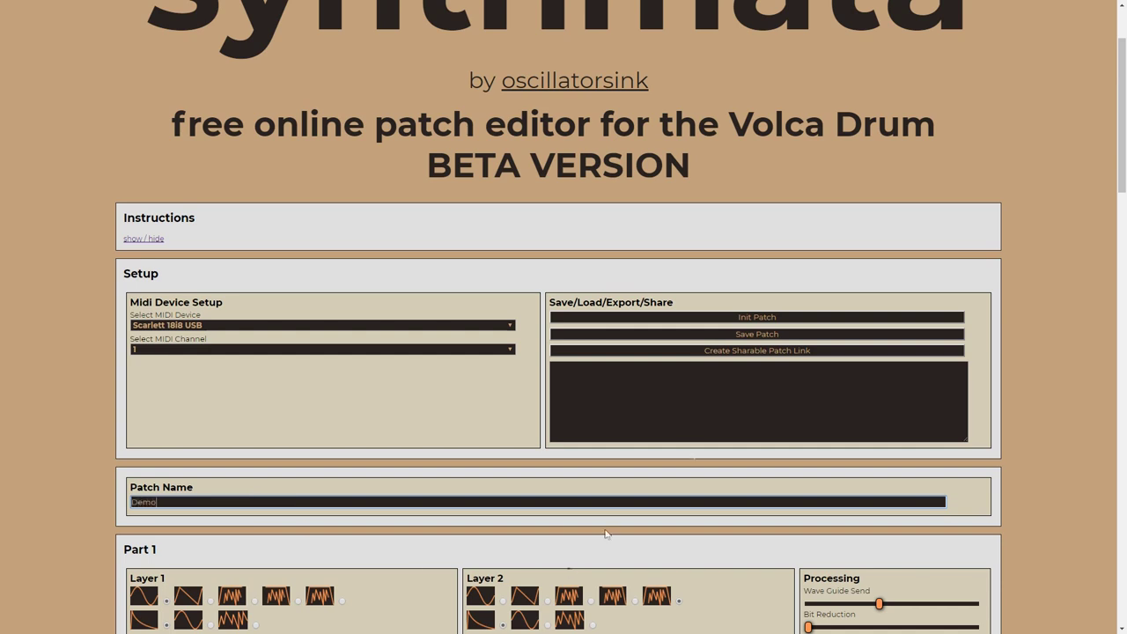
- Generate a sharable patch link for the Demo patch and select the URL
click(707, 353)
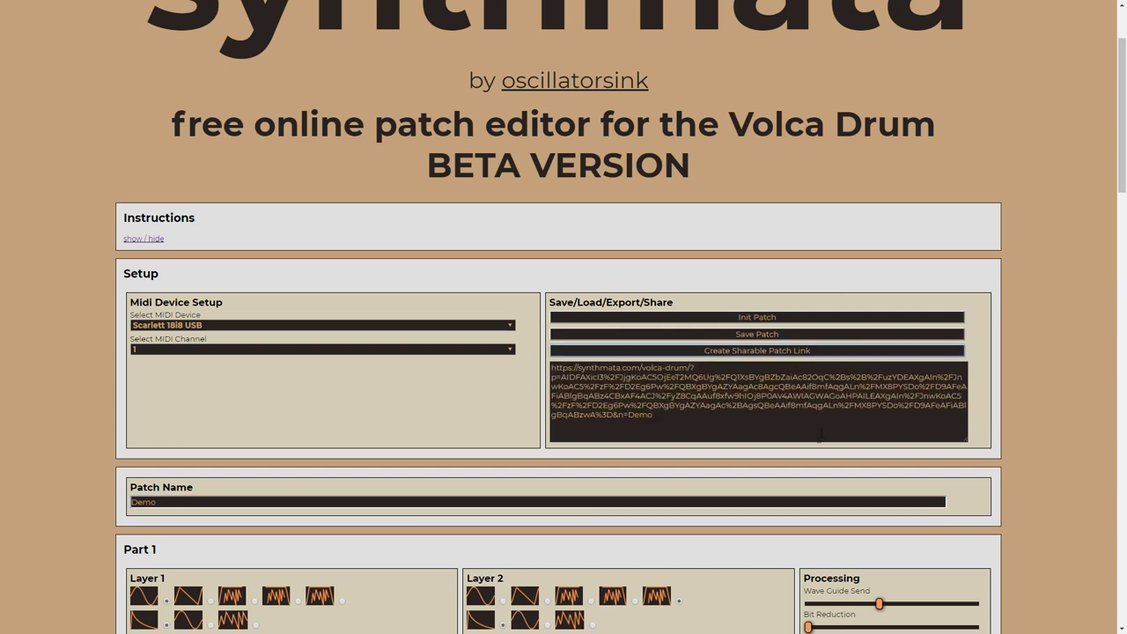
drag(664, 428, 556, 367)
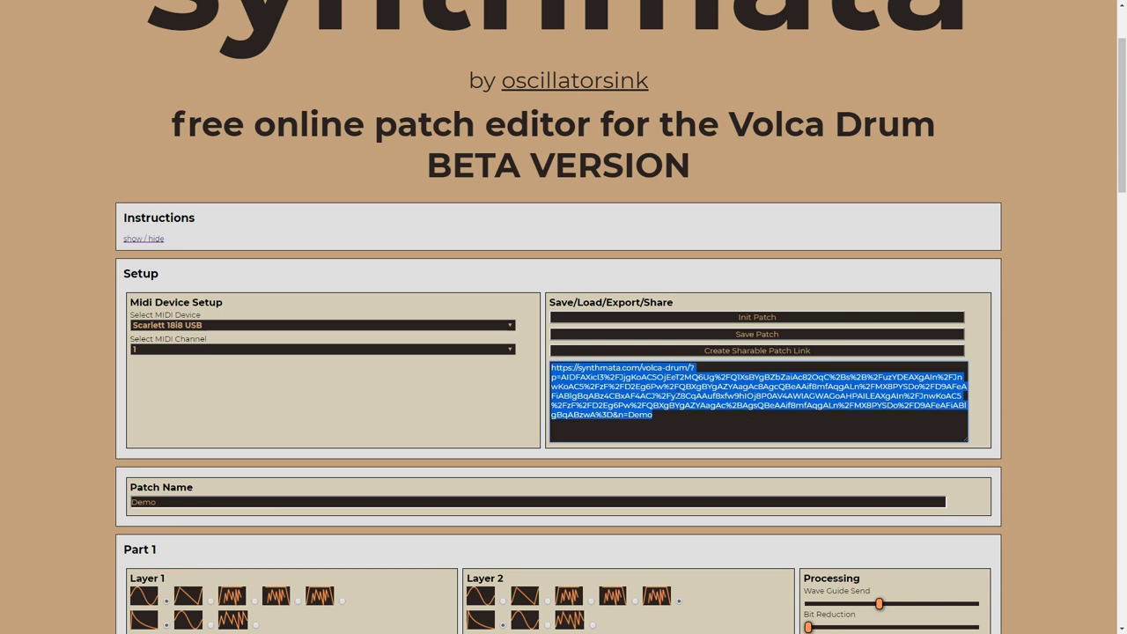
scroll(508, 448, down, 20)
scroll(508, 448, up, 20)
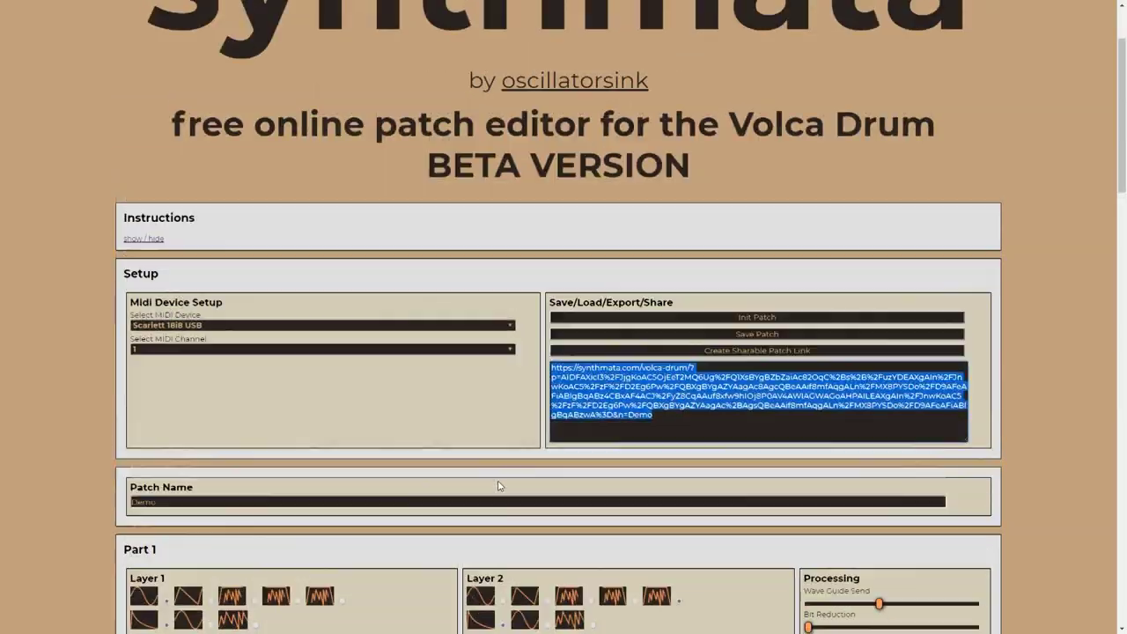
scroll(497, 485, up, 2)
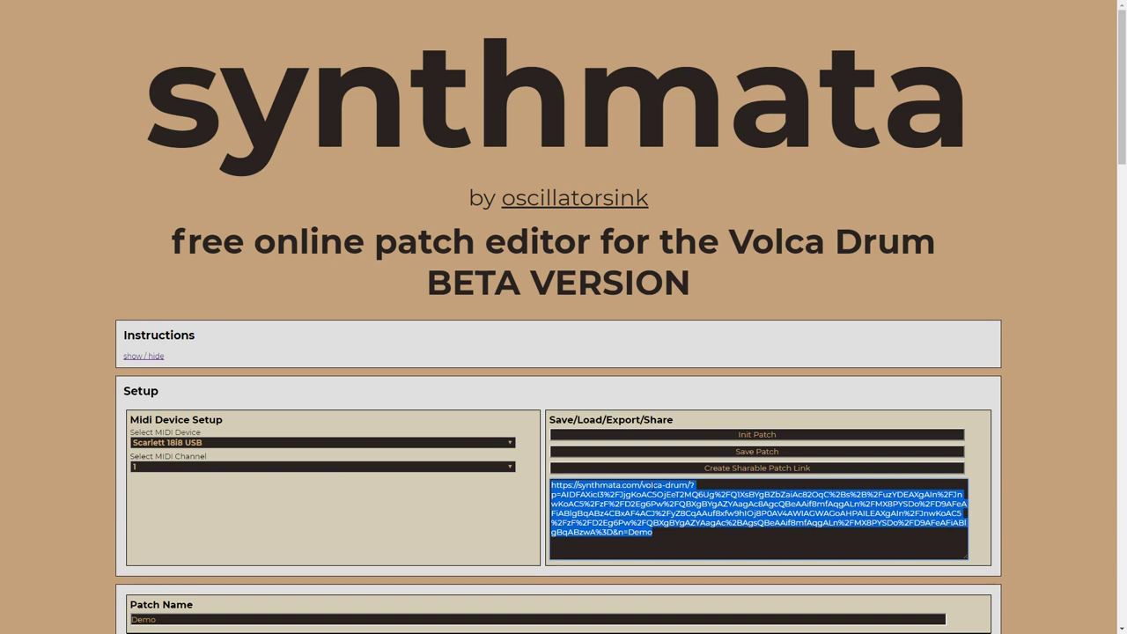
click(676, 532)
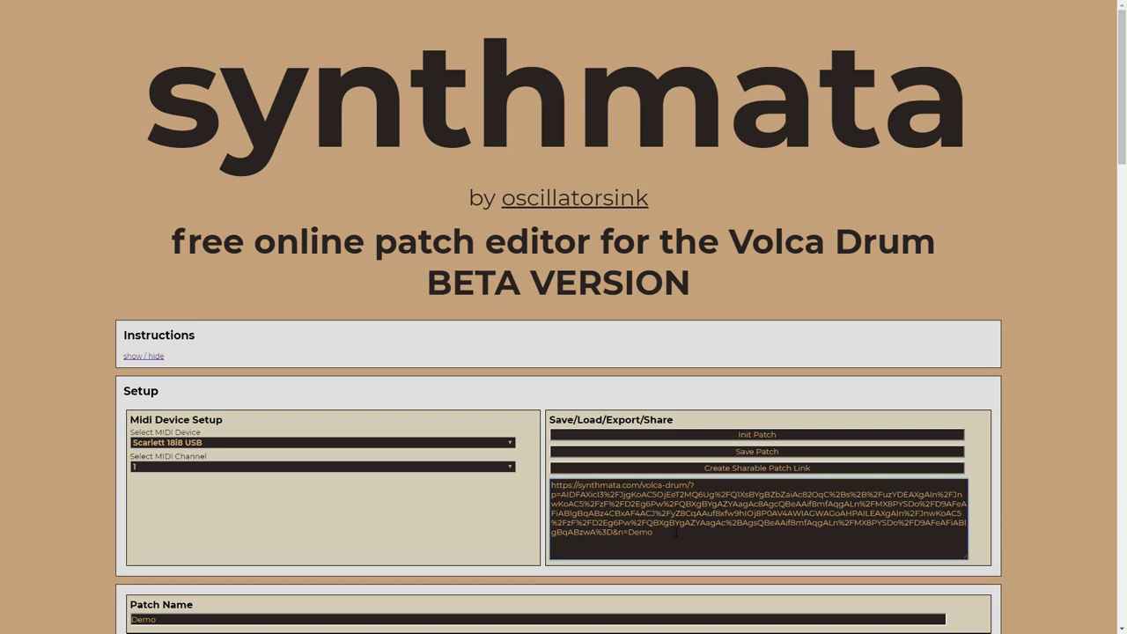
scroll(584, 489, down, 4)
scroll(584, 490, up, 4)
- Expand the Instructions text and scroll through the editor's usage instructions
click(151, 357)
scroll(195, 352, down, 2)
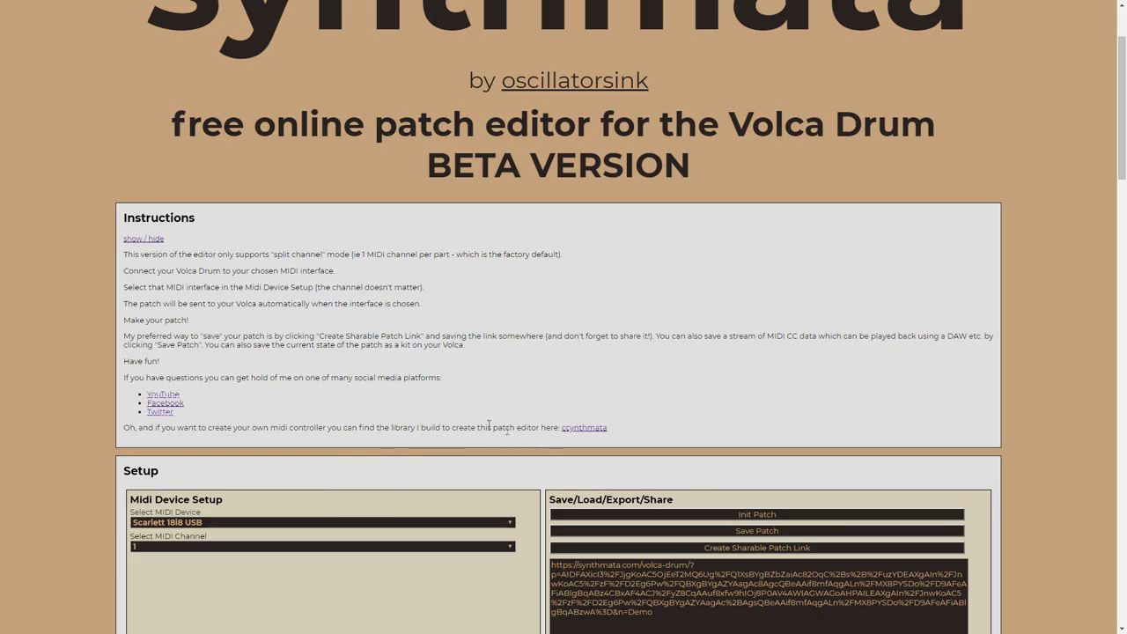
scroll(468, 420, up, 2)
scroll(433, 419, down, 3)
scroll(431, 422, up, 2)
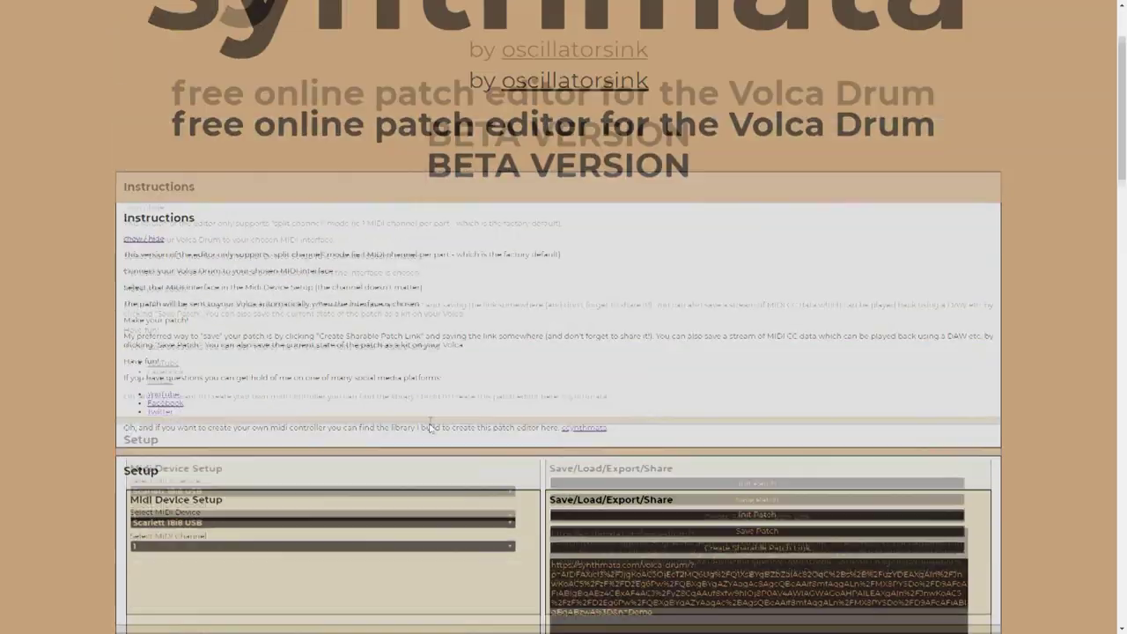
scroll(428, 428, down, 5)
scroll(428, 433, up, 5)
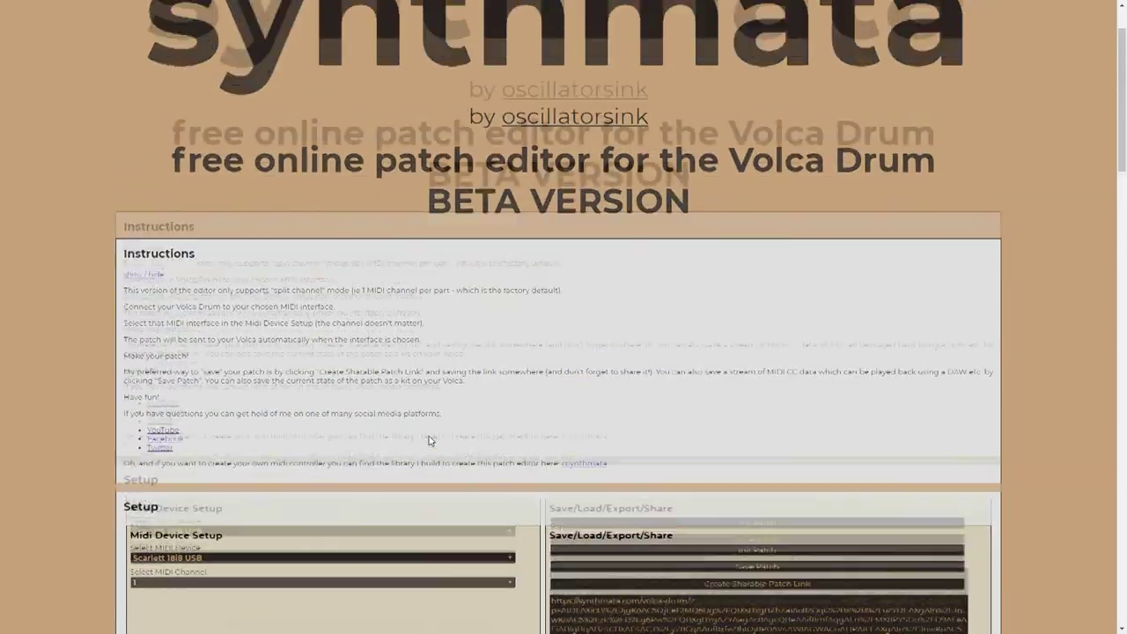
scroll(601, 503, down, 1)
- Open the ccynthmata GitHub repository and select the README's first input code example
click(579, 432)
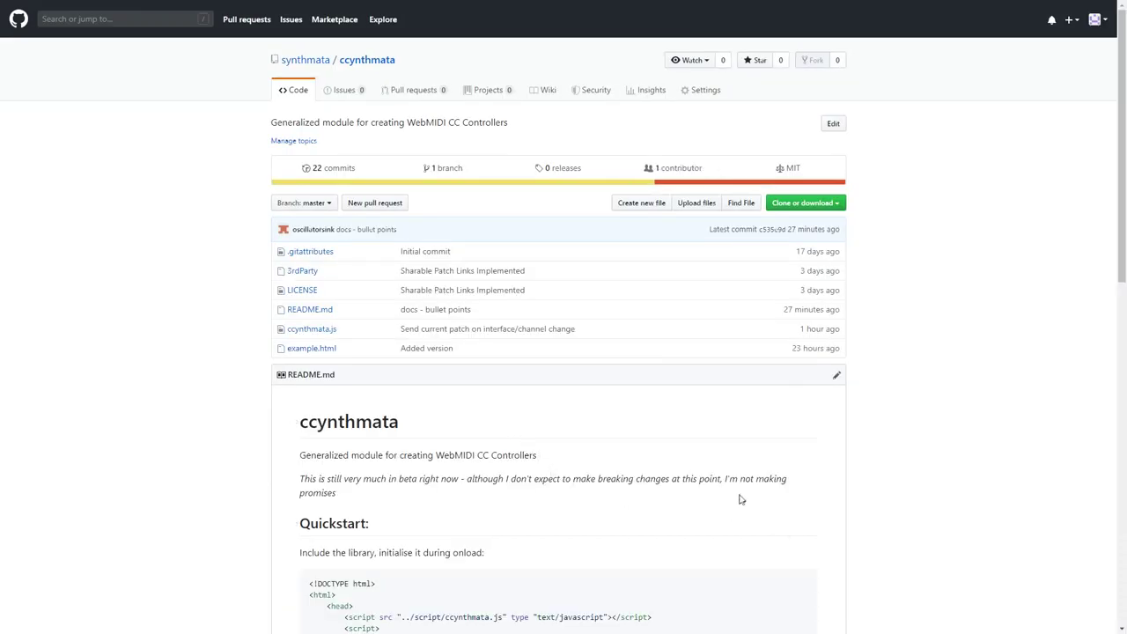
scroll(694, 502, down, 6)
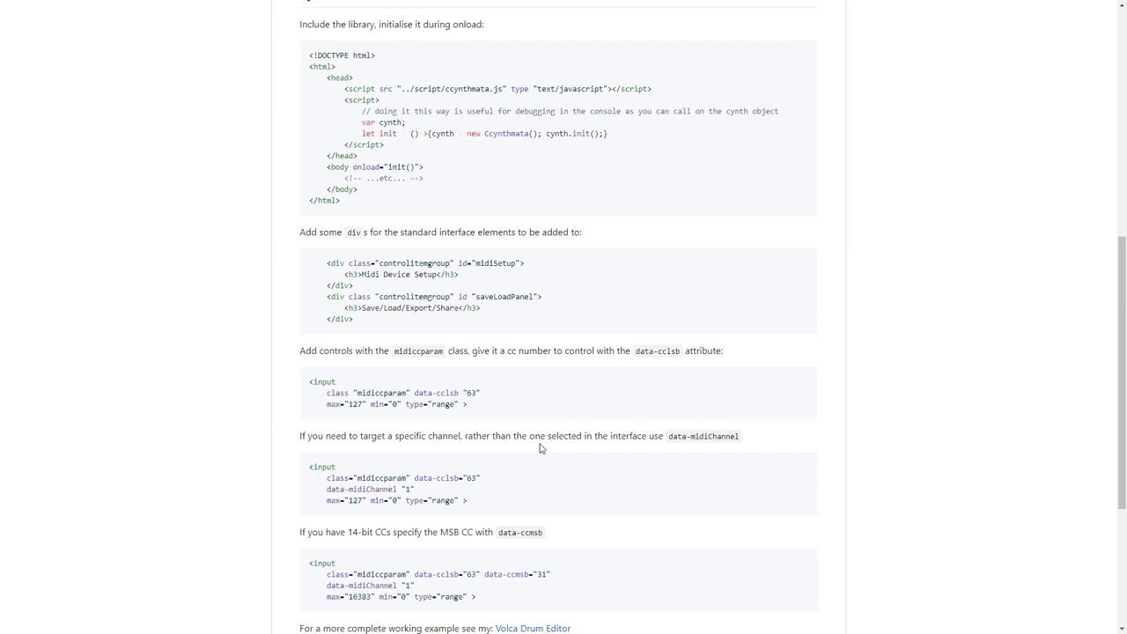
scroll(581, 396, down, 1)
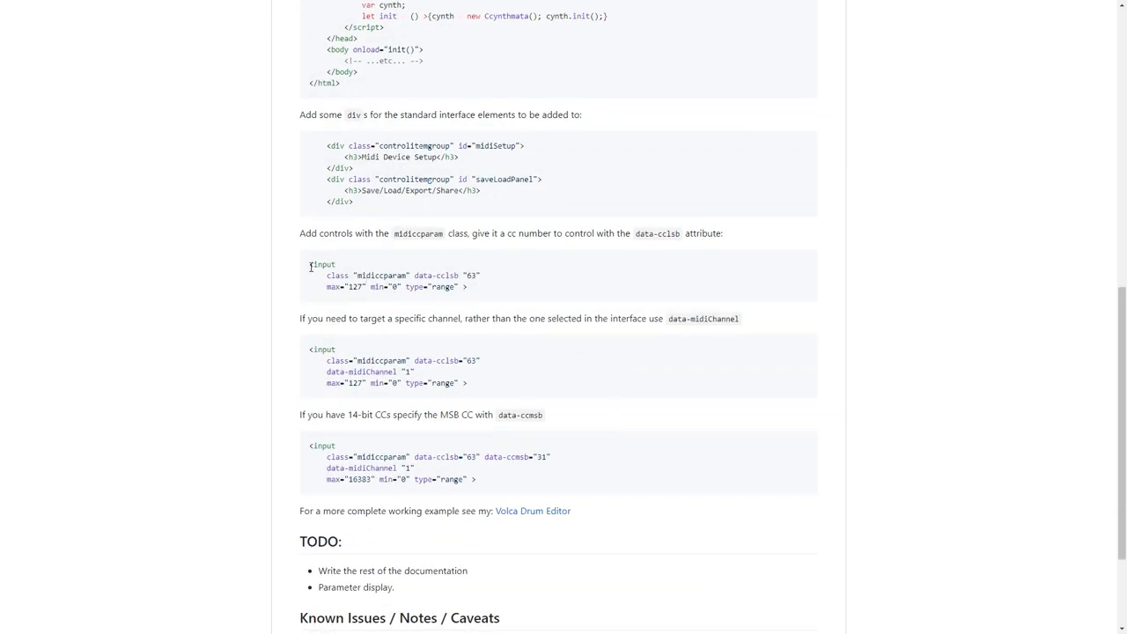
drag(310, 264, 467, 291)
click(489, 300)
- Reselect the first input code example in the README, then return to the top
scroll(456, 299, up, 4)
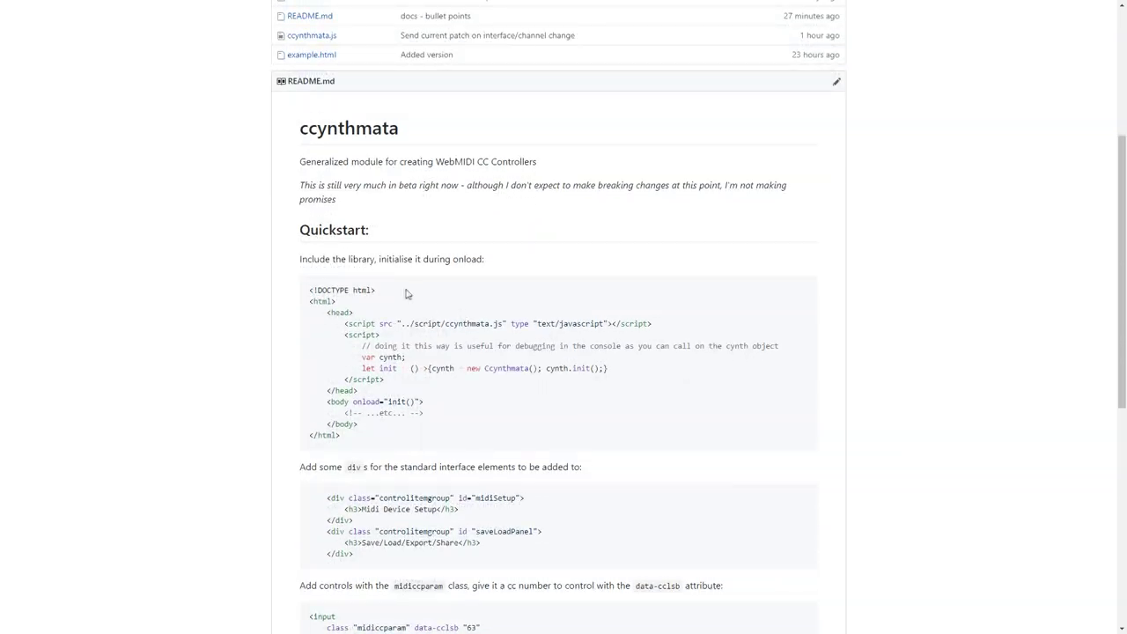
scroll(413, 357, down, 3)
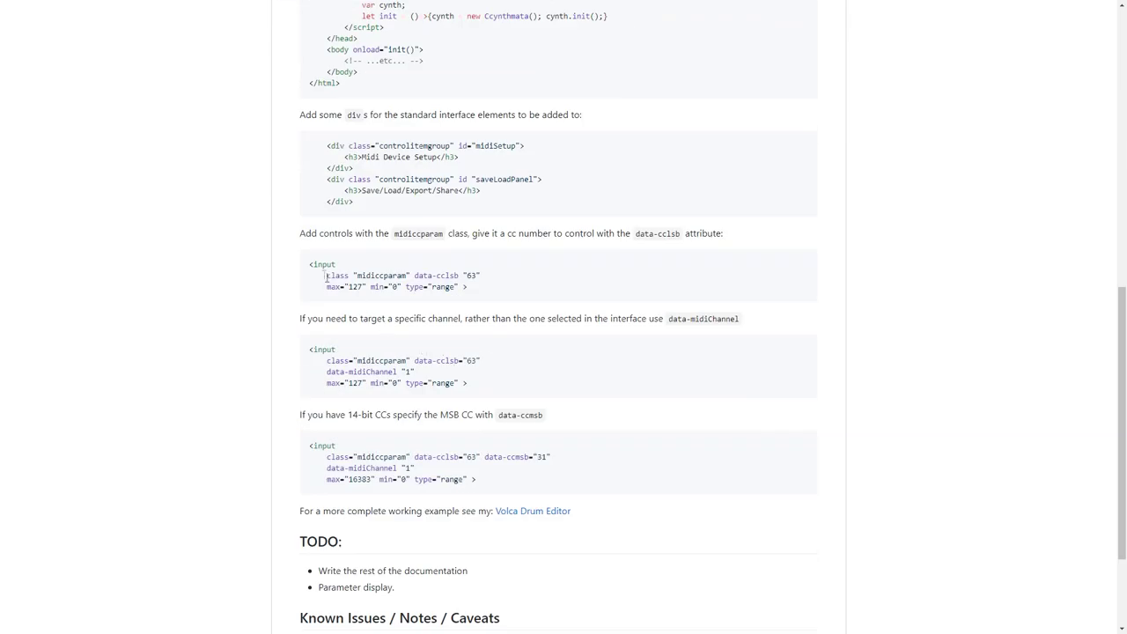
drag(309, 264, 469, 300)
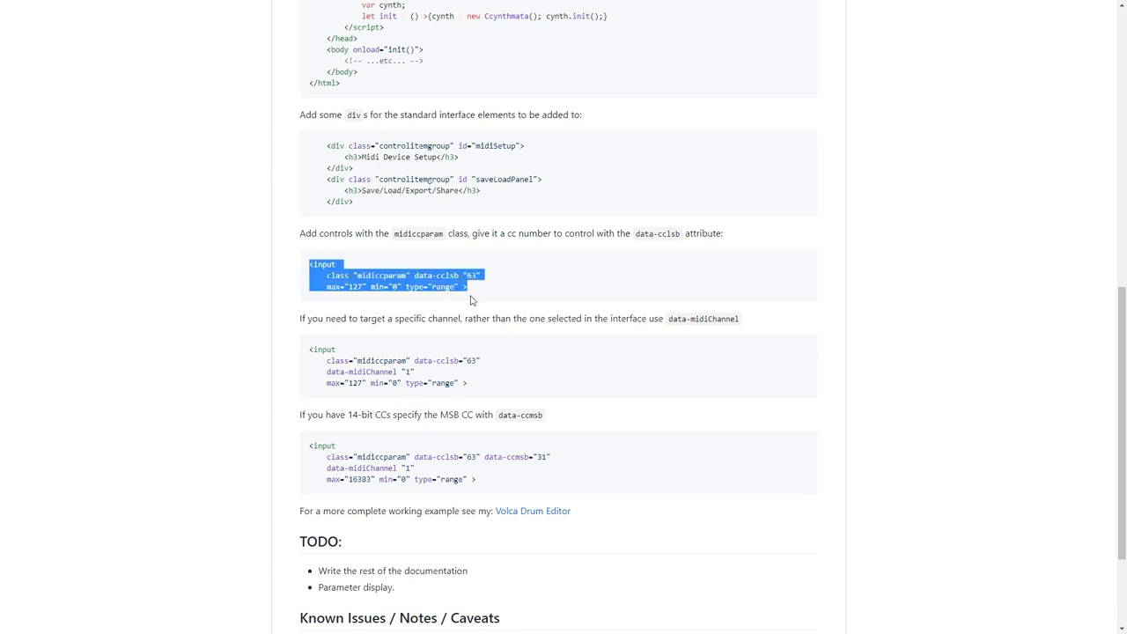
click(432, 286)
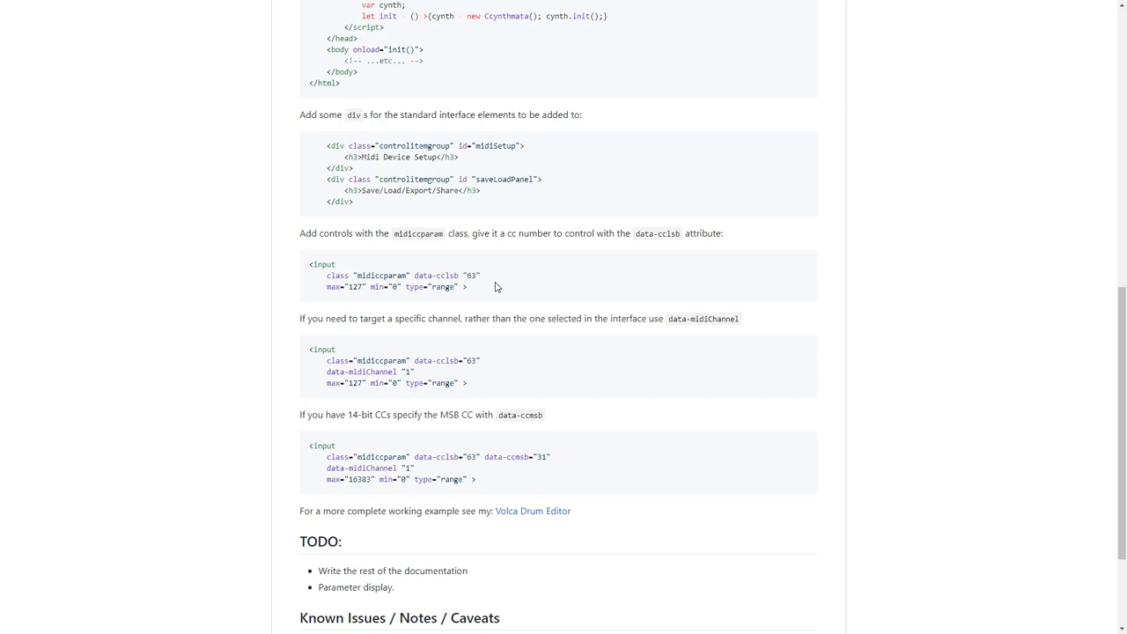
scroll(496, 286, up, 7)
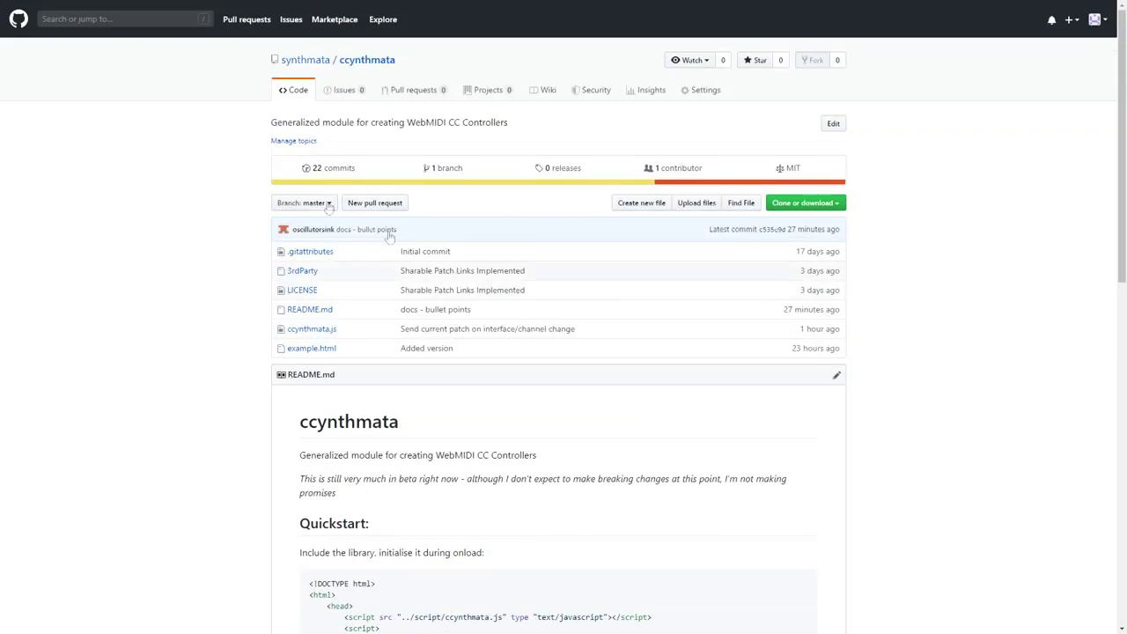